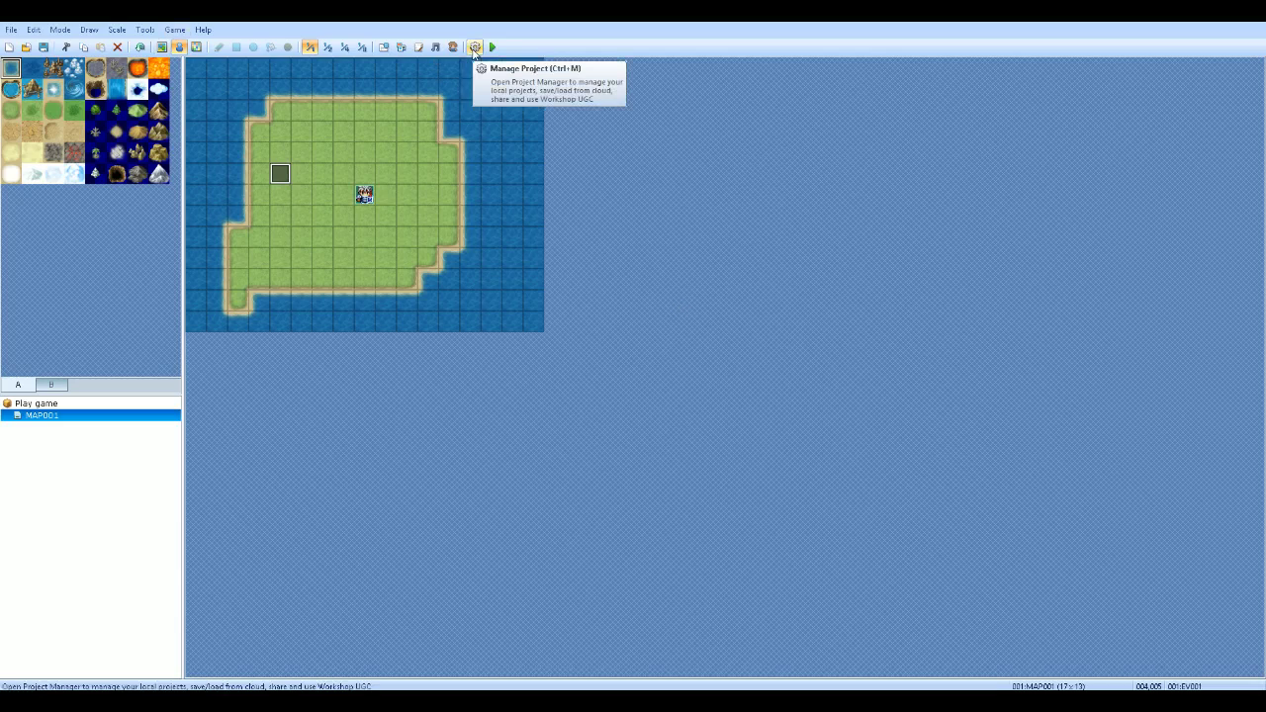
Review the project data and Steam Workshop sharing options in the Project Manager.
{"action": "left_click", "coordinate": [475, 48]}
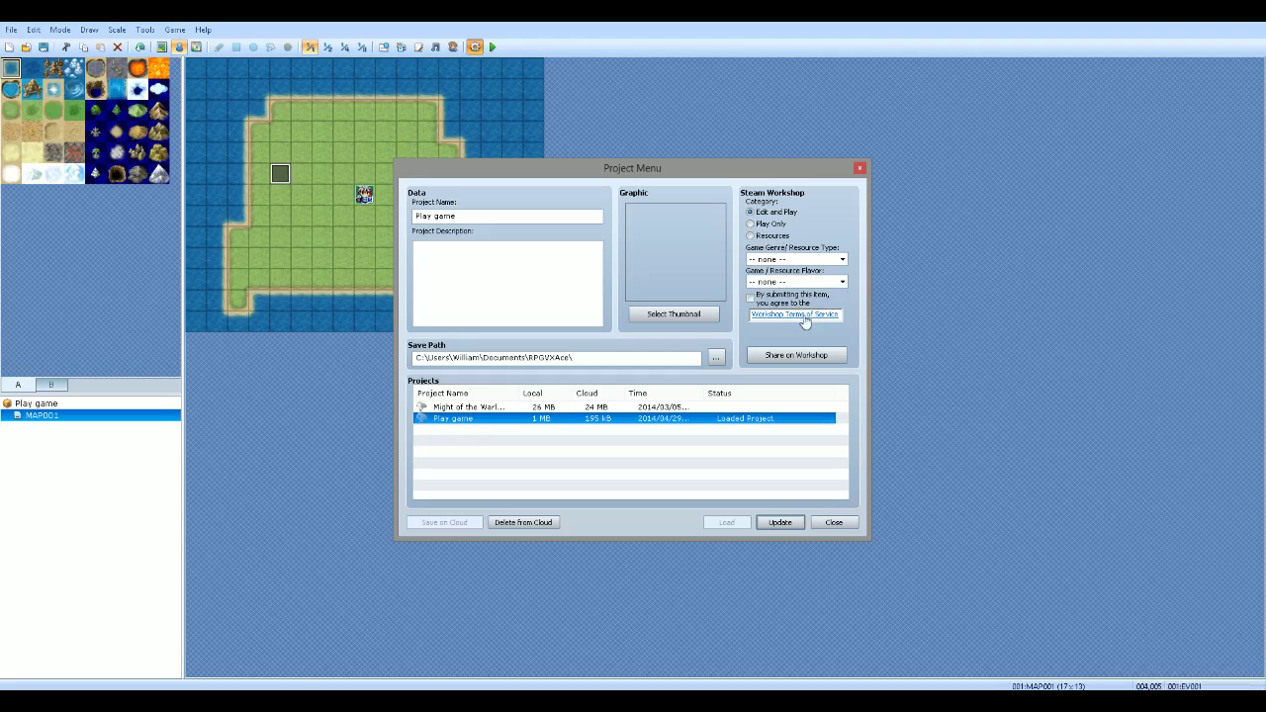
{"action": "left_click", "coordinate": [832, 525]}
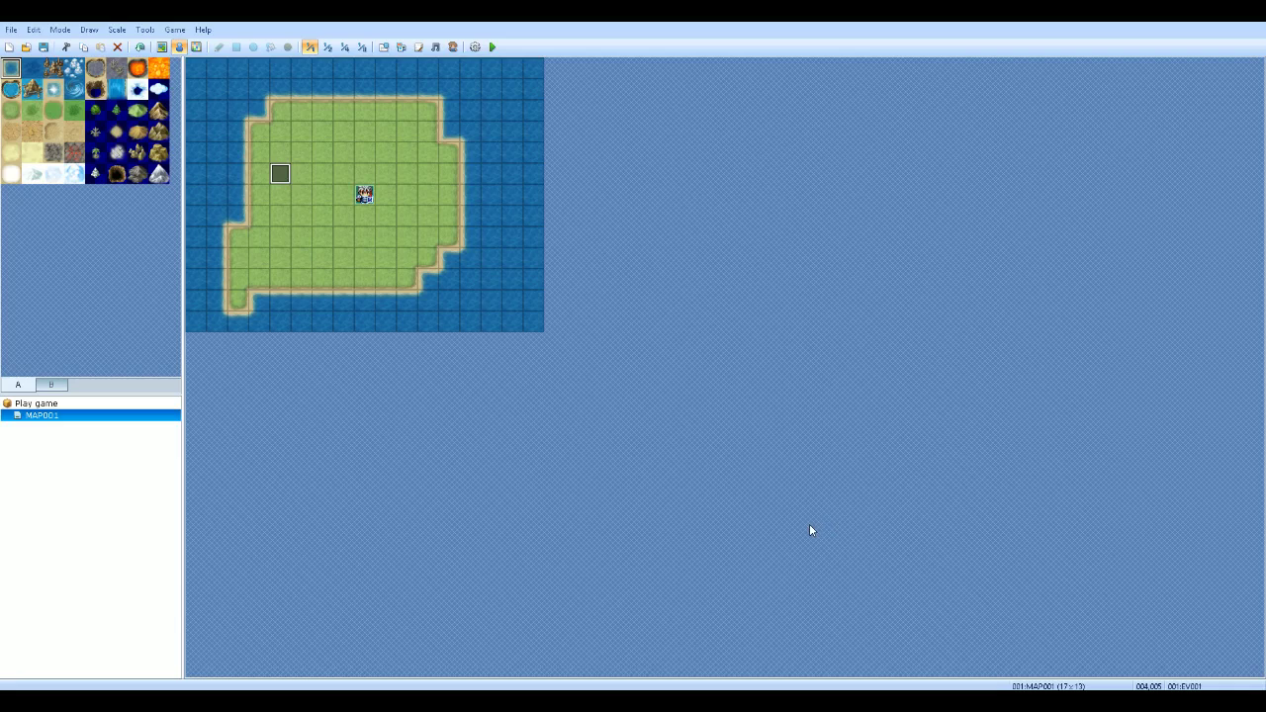
Start Compress Game Data for the Play game project, saving the project's changes.
{"action": "left_click", "coordinate": [11, 30]}
{"action": "left_click", "coordinate": [10, 32]}
{"action": "left_click", "coordinate": [9, 32]}
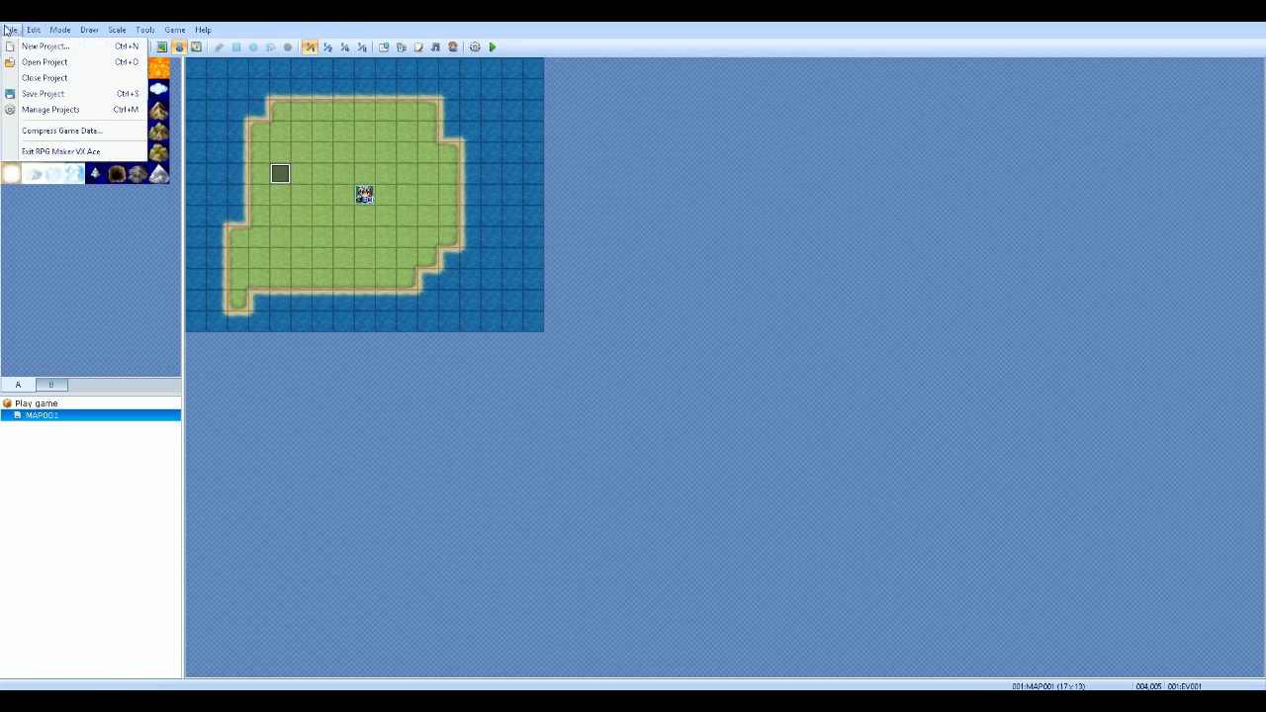
{"action": "left_click", "coordinate": [80, 132]}
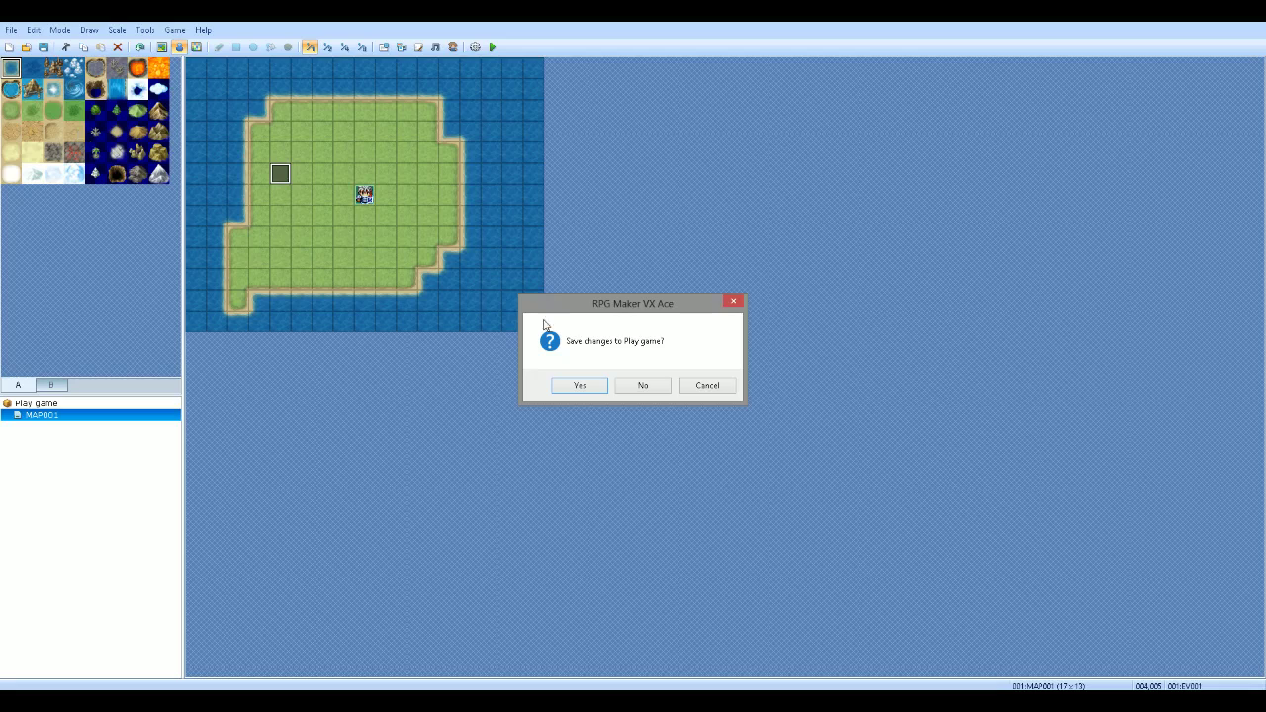
{"action": "left_click", "coordinate": [593, 390]}
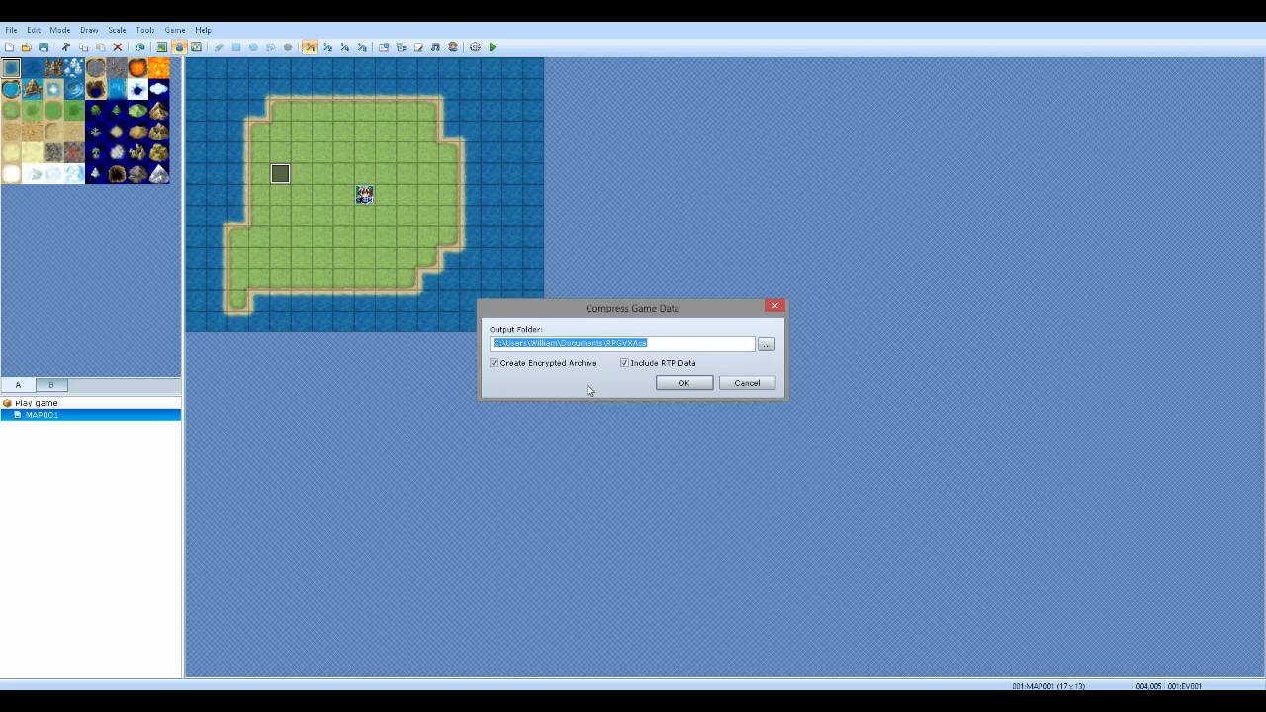
Set the output folder for the compressed game data to the Desktop.
{"action": "left_click", "coordinate": [766, 345]}
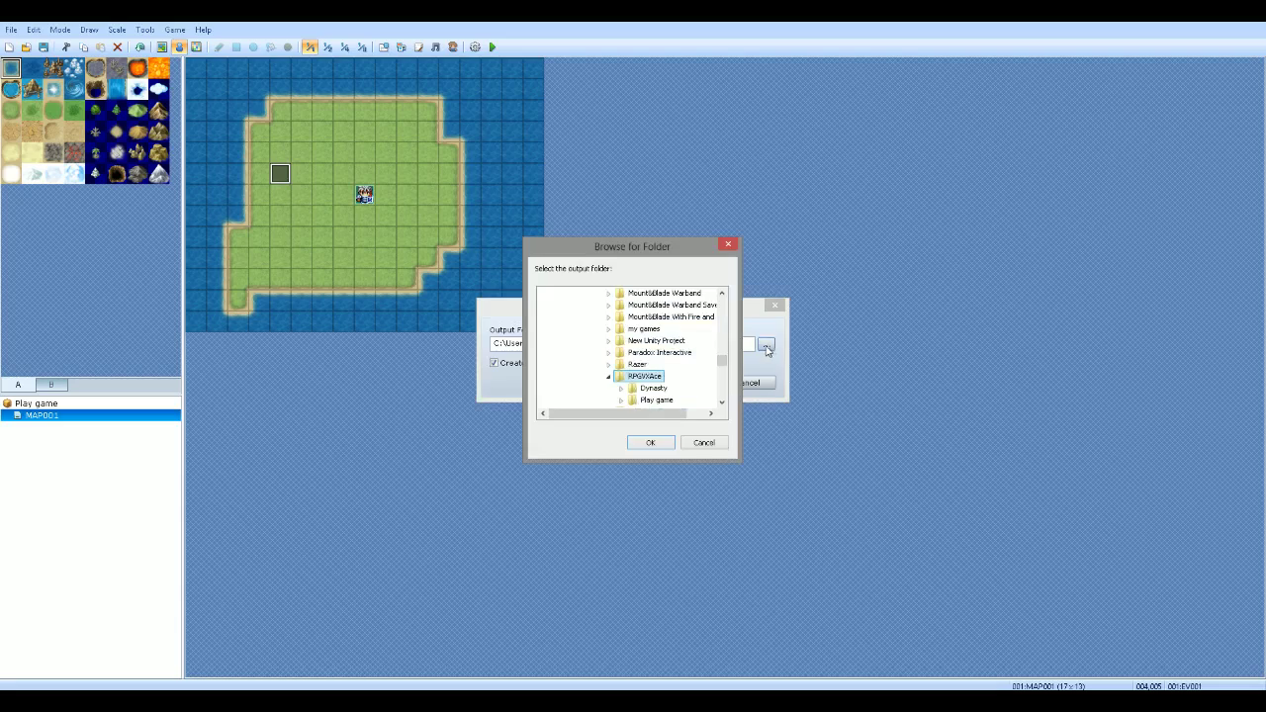
{"action": "left_click_drag", "start_coordinate": [722, 360], "coordinate": [709, 284]}
{"action": "left_click", "coordinate": [565, 293]}
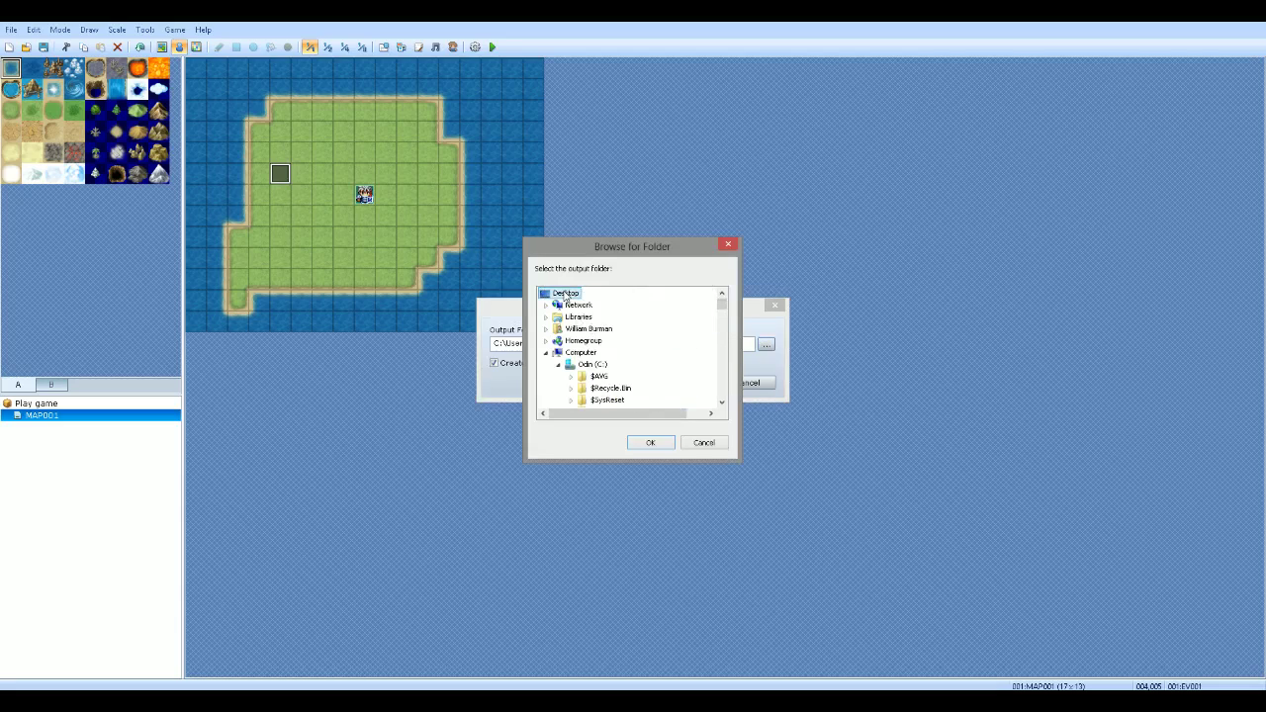
{"action": "left_click", "coordinate": [651, 442]}
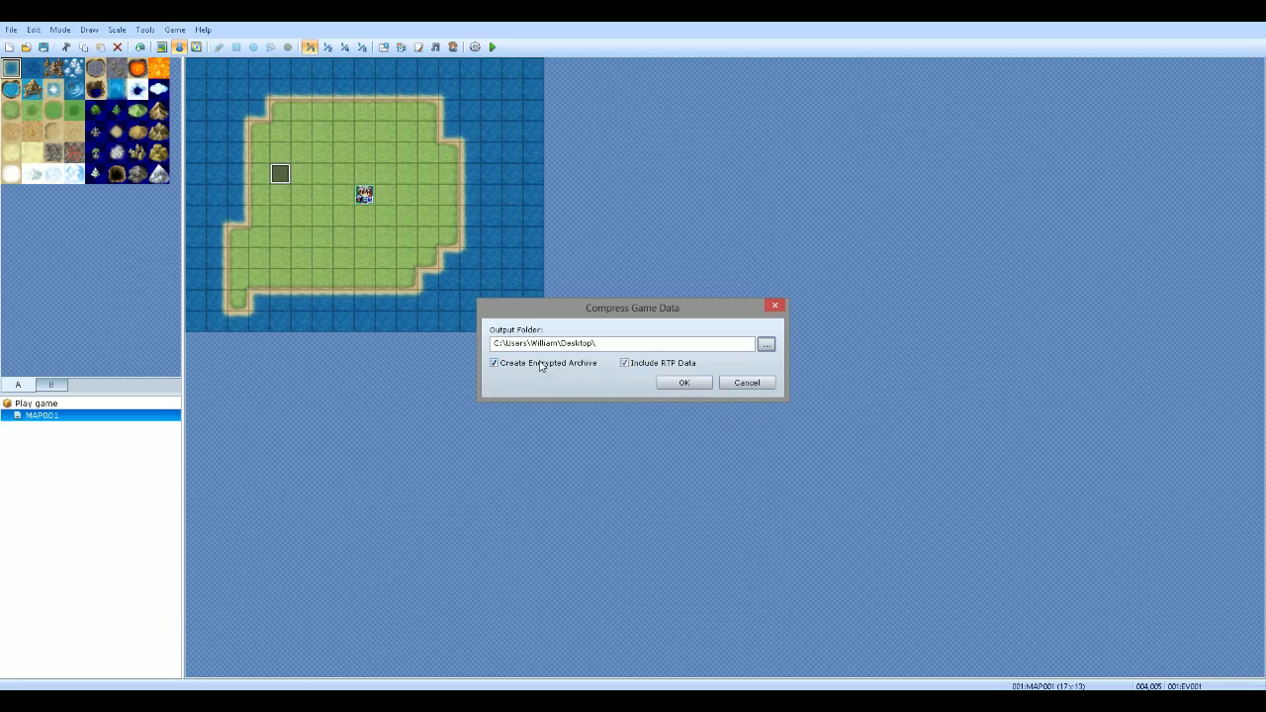
Compress the game data with Create Encrypted Archive and Include RTP Data enabled.
{"action": "mouse_move", "coordinate": [540, 365]}
{"action": "mouse_move", "coordinate": [662, 370]}
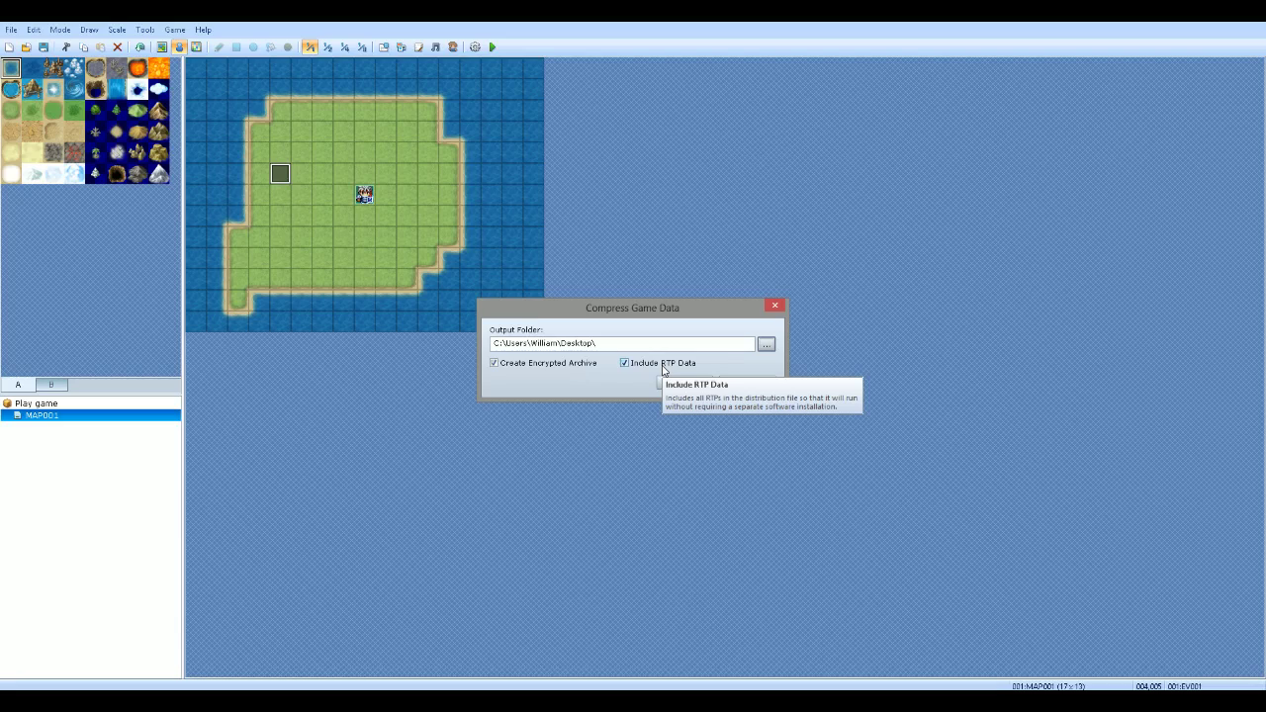
{"action": "left_click", "coordinate": [674, 383]}
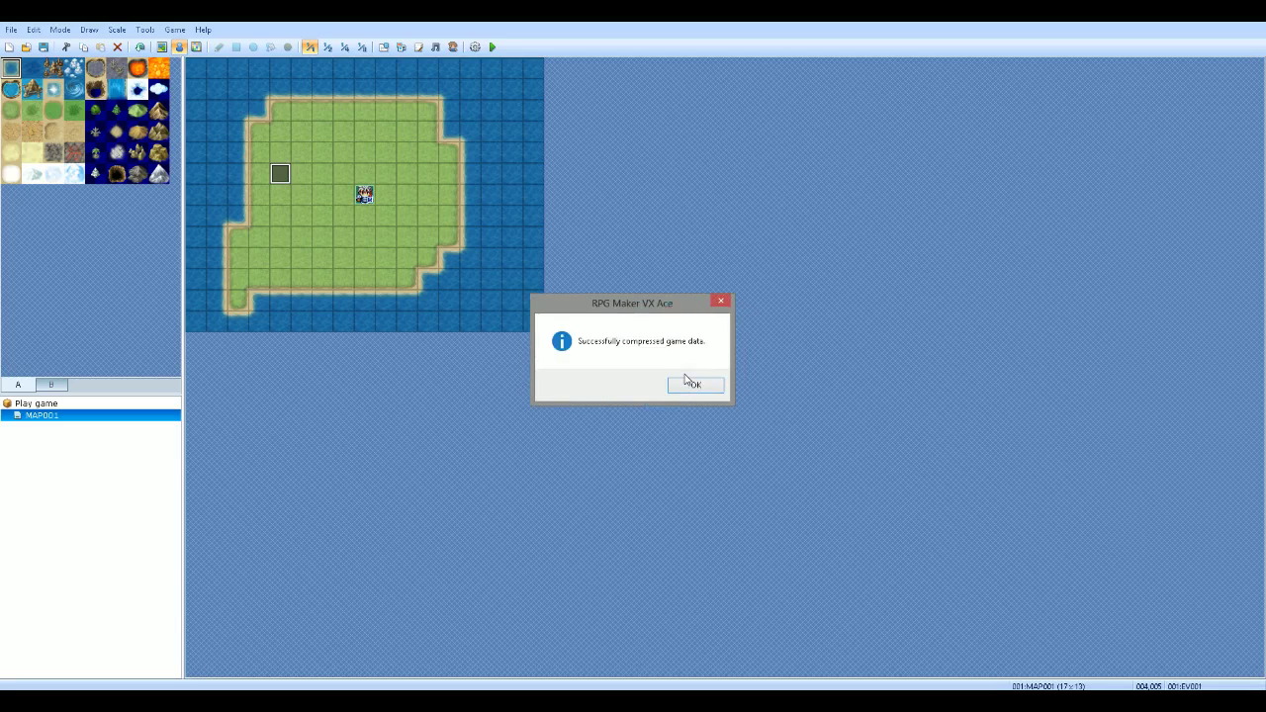
{"action": "left_click", "coordinate": [702, 393]}
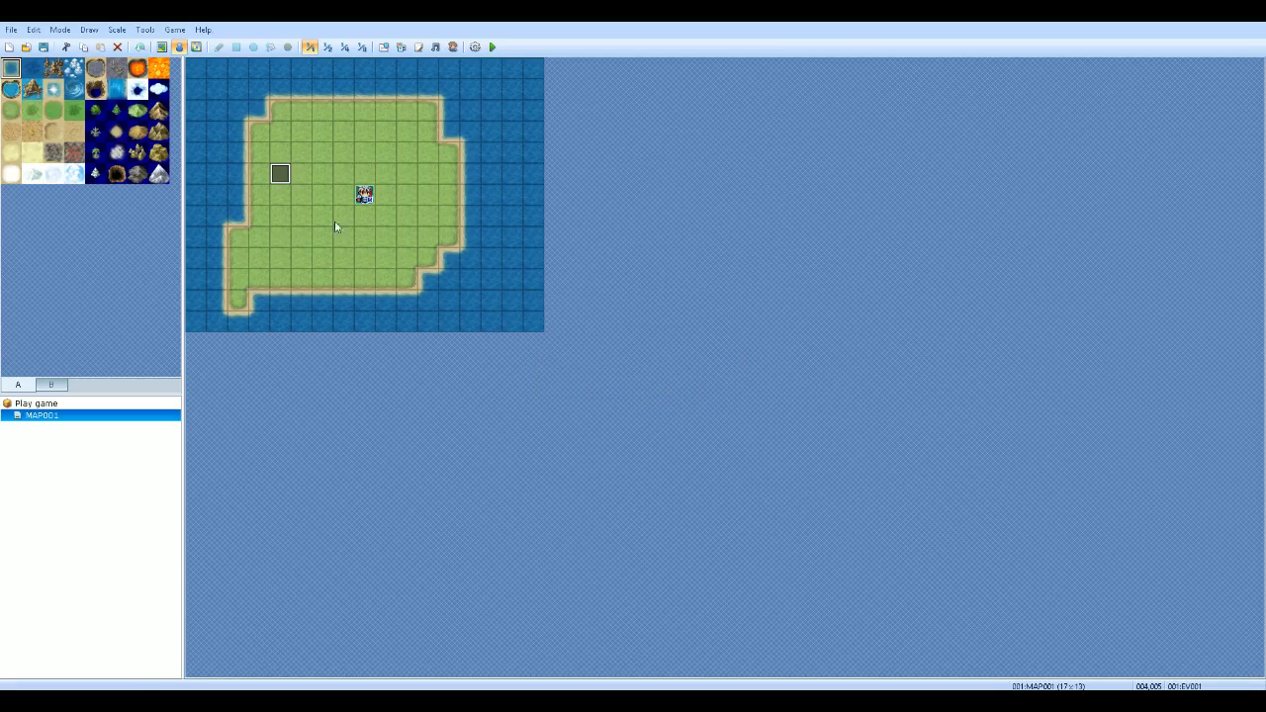
Exit RPG Maker VX Ace and dismiss the Steam update news after paging through it.
{"action": "left_click", "coordinate": [11, 31]}
{"action": "left_click", "coordinate": [44, 150]}
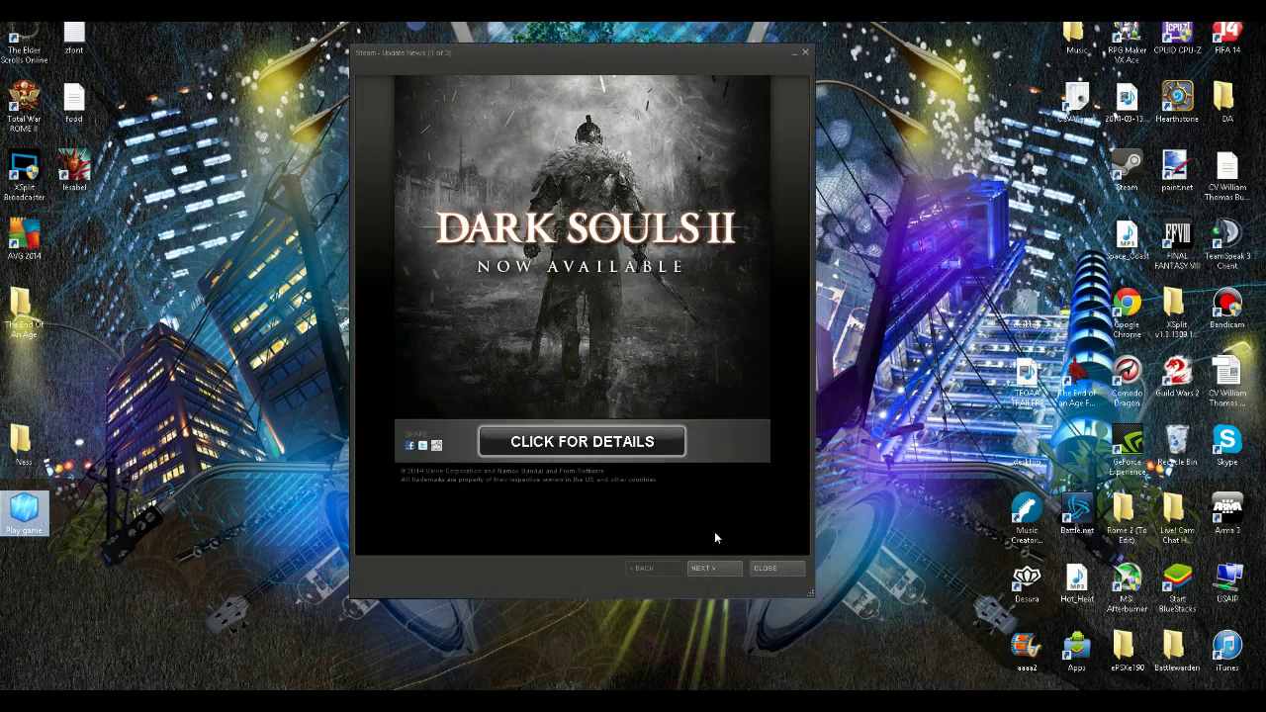
{"action": "left_click", "coordinate": [703, 569]}
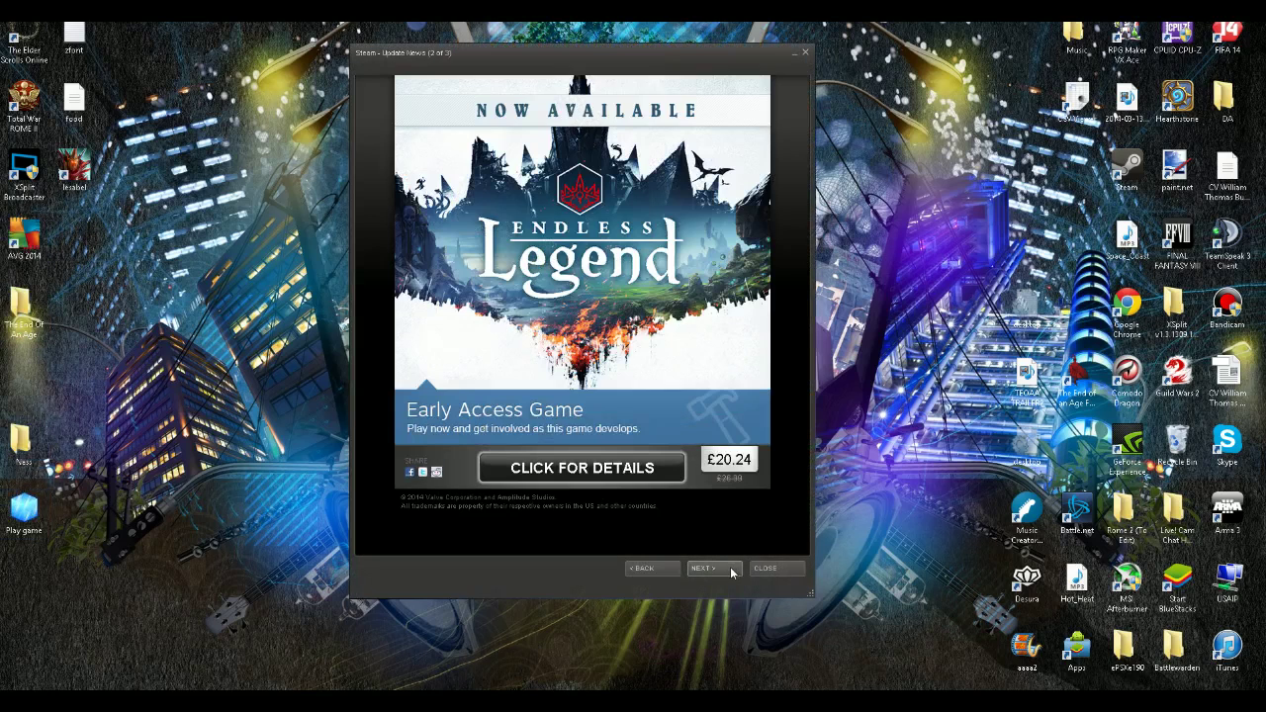
{"action": "left_click", "coordinate": [731, 570]}
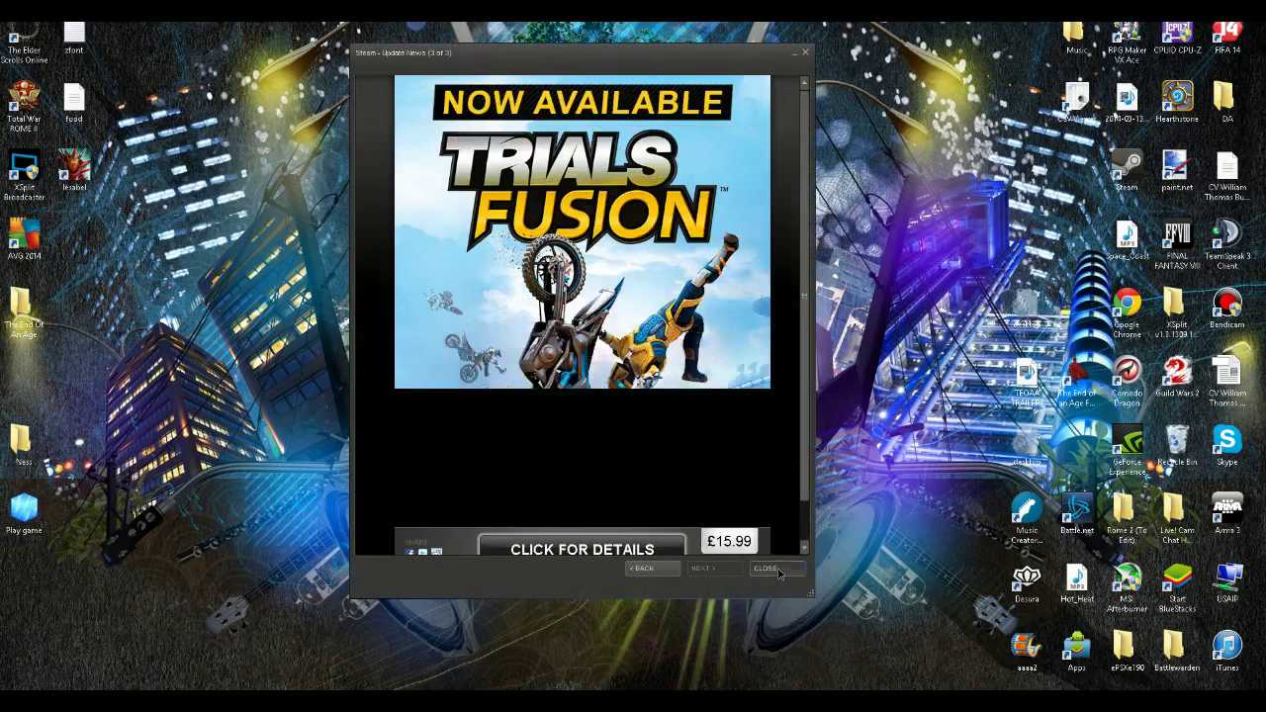
{"action": "left_click", "coordinate": [778, 570]}
Move the Play game executable to the middle of the desktop and check its file properties.
{"action": "left_click_drag", "start_coordinate": [41, 524], "coordinate": [621, 312]}
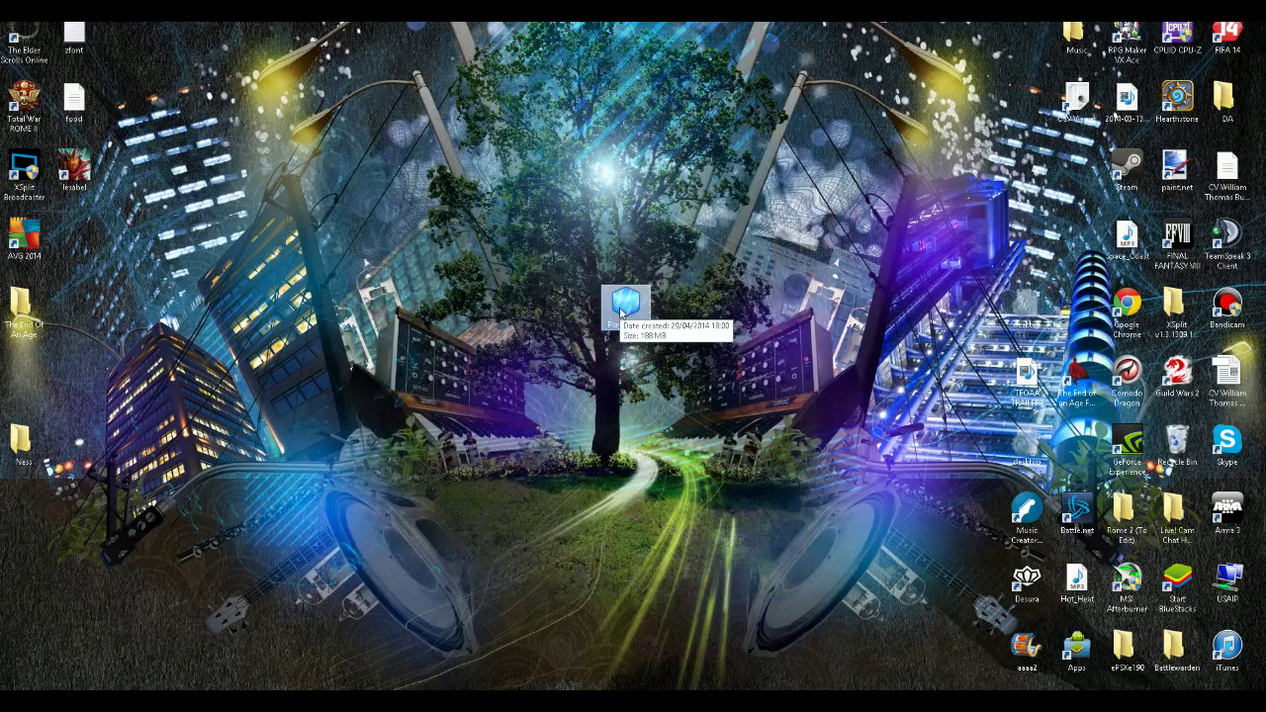
{"action": "right_click", "coordinate": [621, 313]}
{"action": "left_click", "coordinate": [729, 685]}
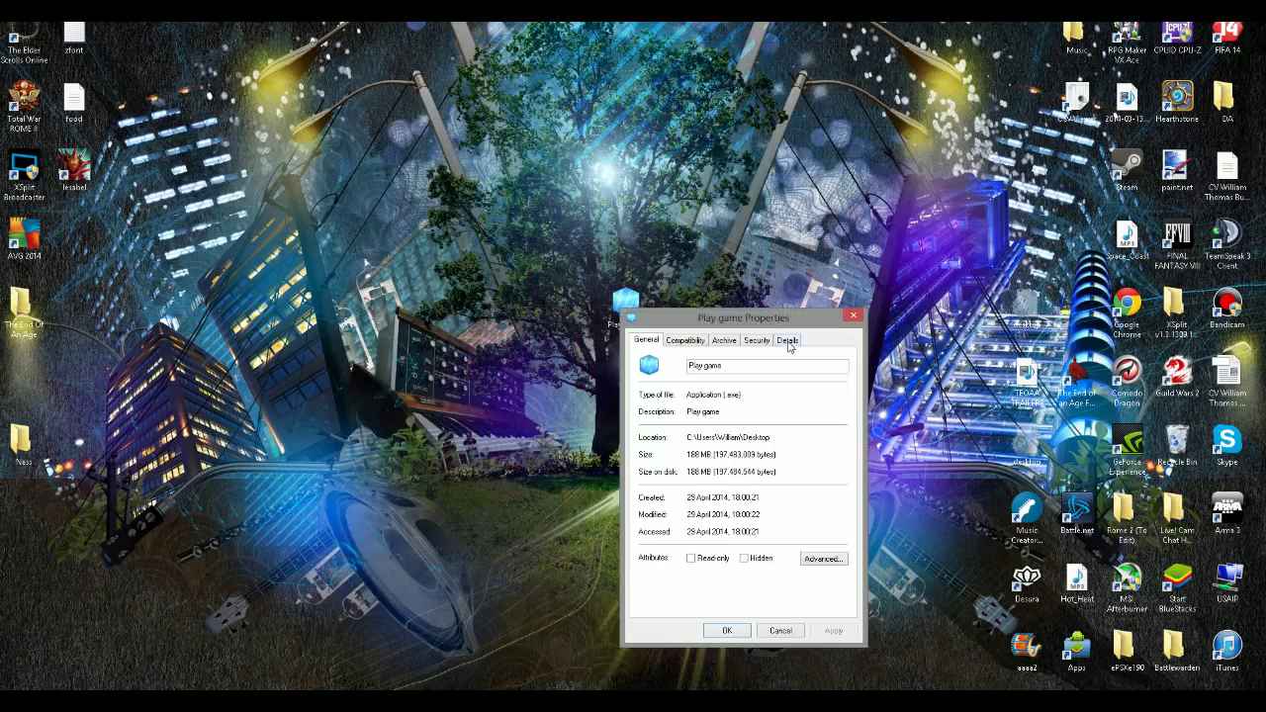
{"action": "left_click", "coordinate": [852, 318]}
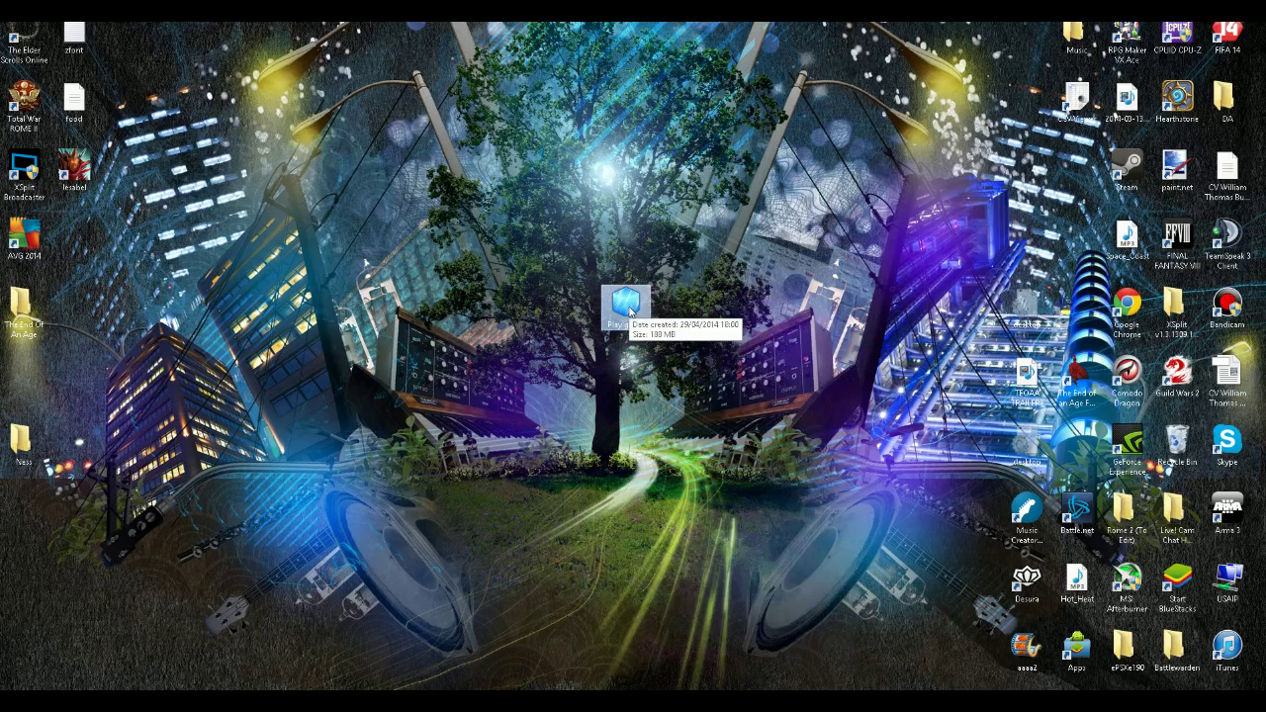
Extract the Play game package to the Desktop and open the extracted Play game folder.
{"action": "double_click", "coordinate": [626, 302]}
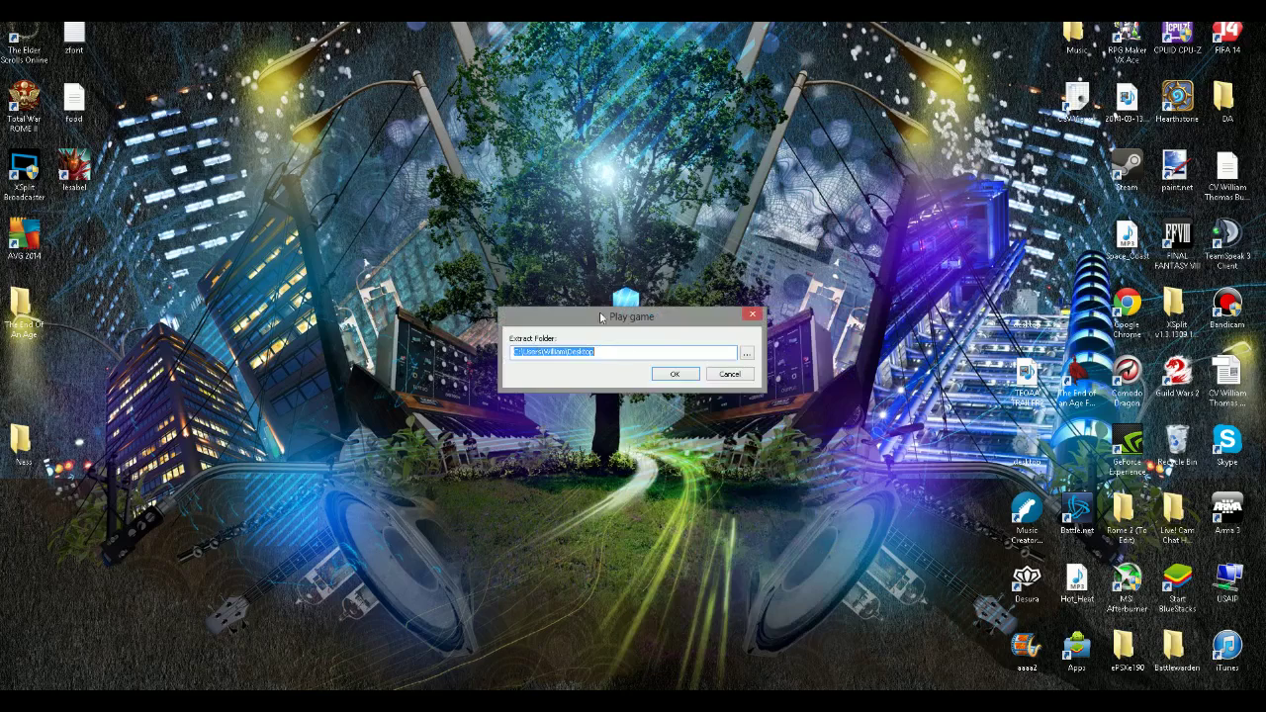
{"action": "left_click", "coordinate": [677, 374]}
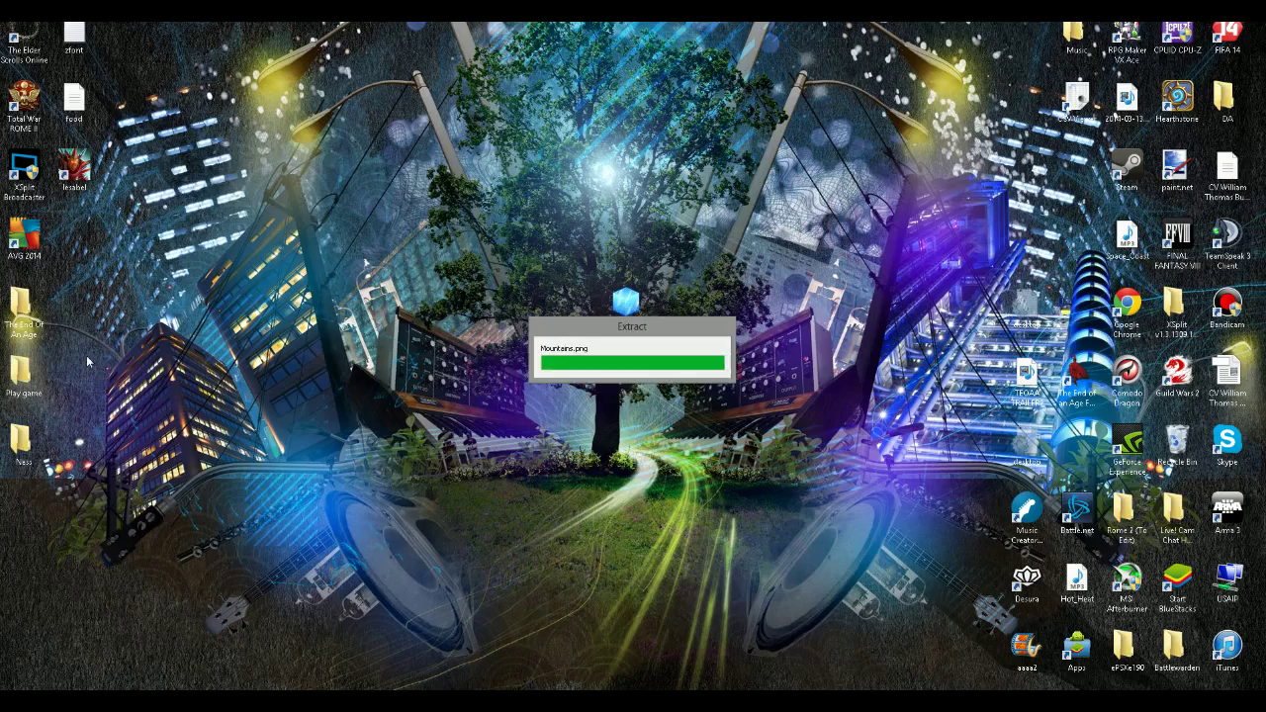
{"action": "left_click_drag", "start_coordinate": [22, 371], "coordinate": [534, 252]}
{"action": "double_click", "coordinate": [522, 242]}
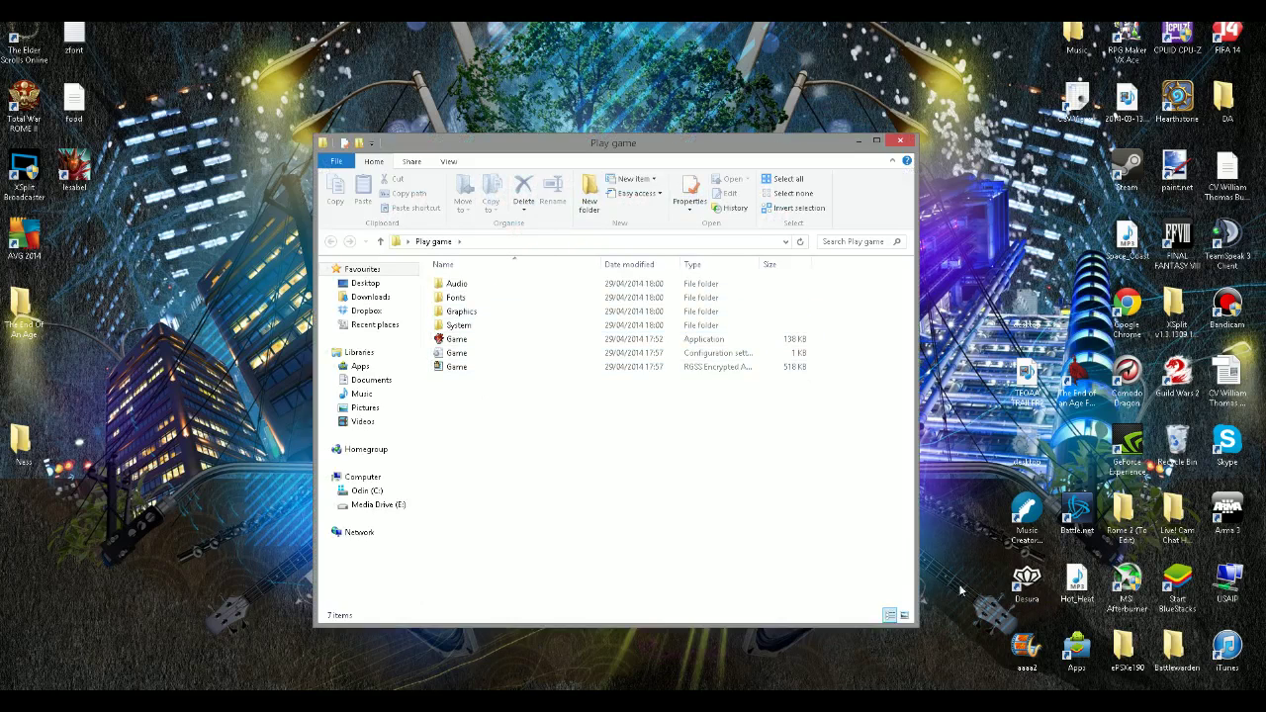
Mute the system sound and launch the extracted Game application into a new game.
{"action": "left_click", "coordinate": [1150, 700]}
{"action": "left_click", "coordinate": [1150, 634]}
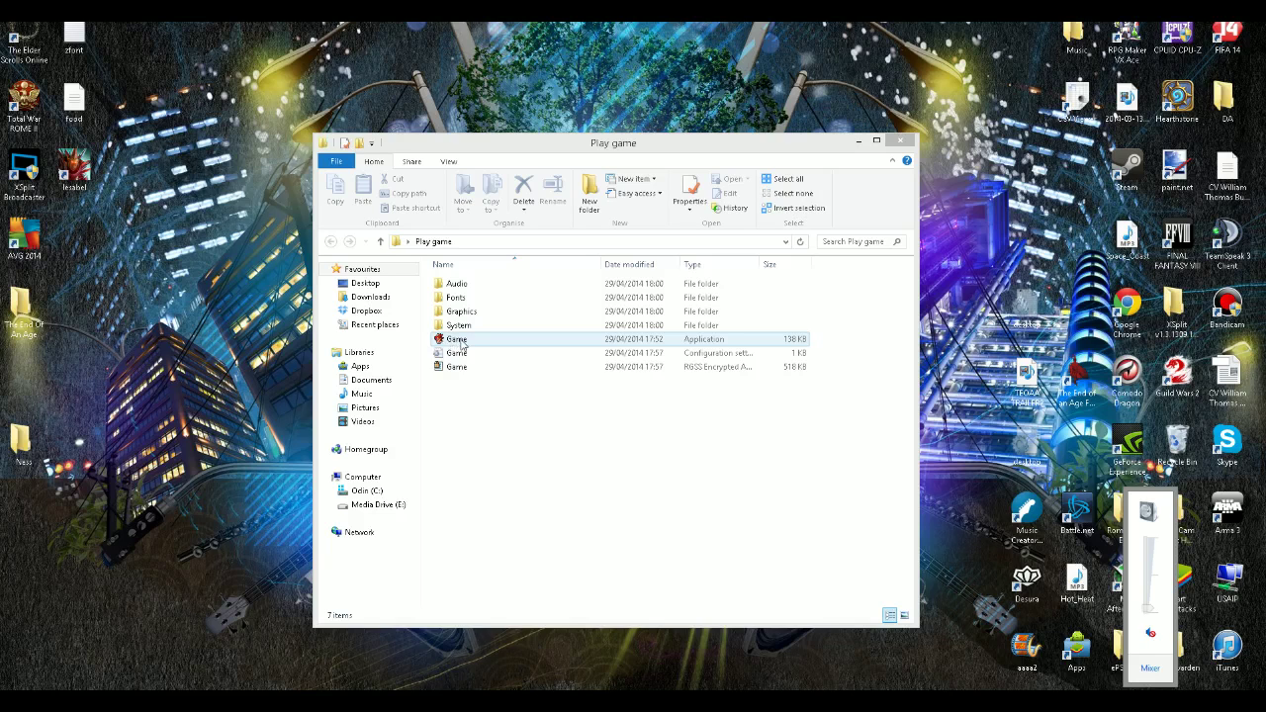
{"action": "double_click", "coordinate": [458, 340]}
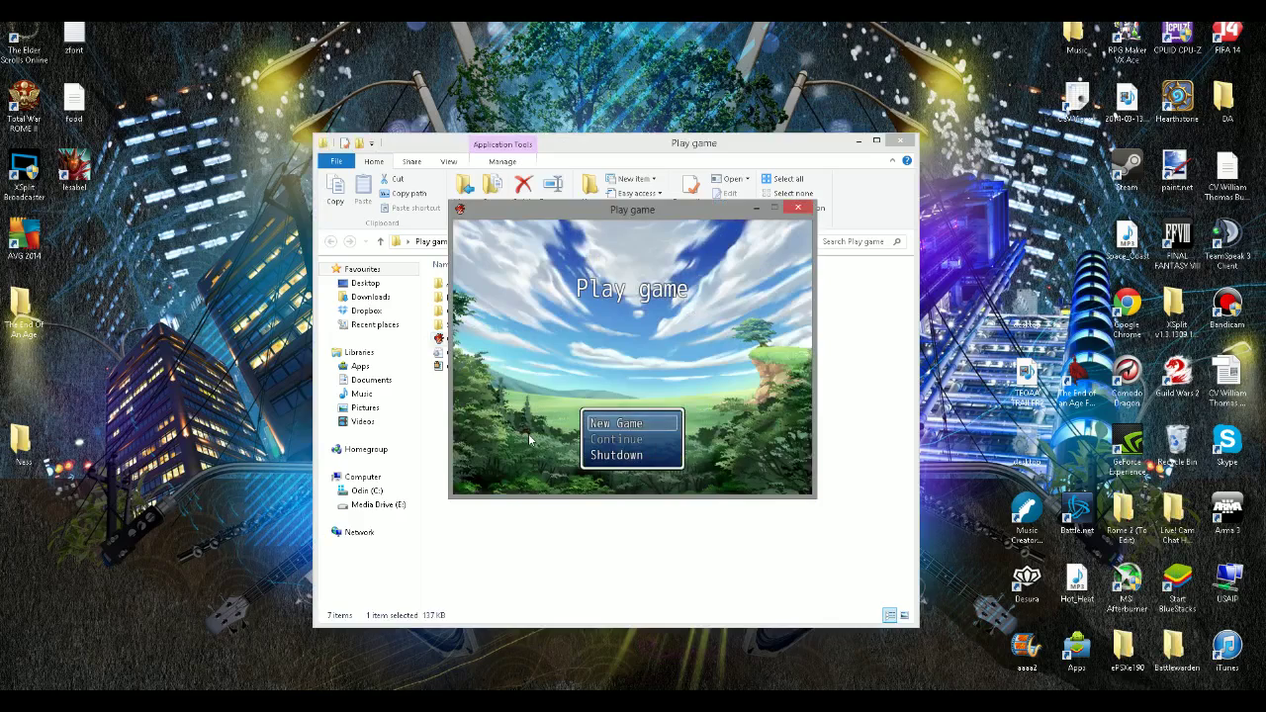
{"action": "key", "text": "Return"}
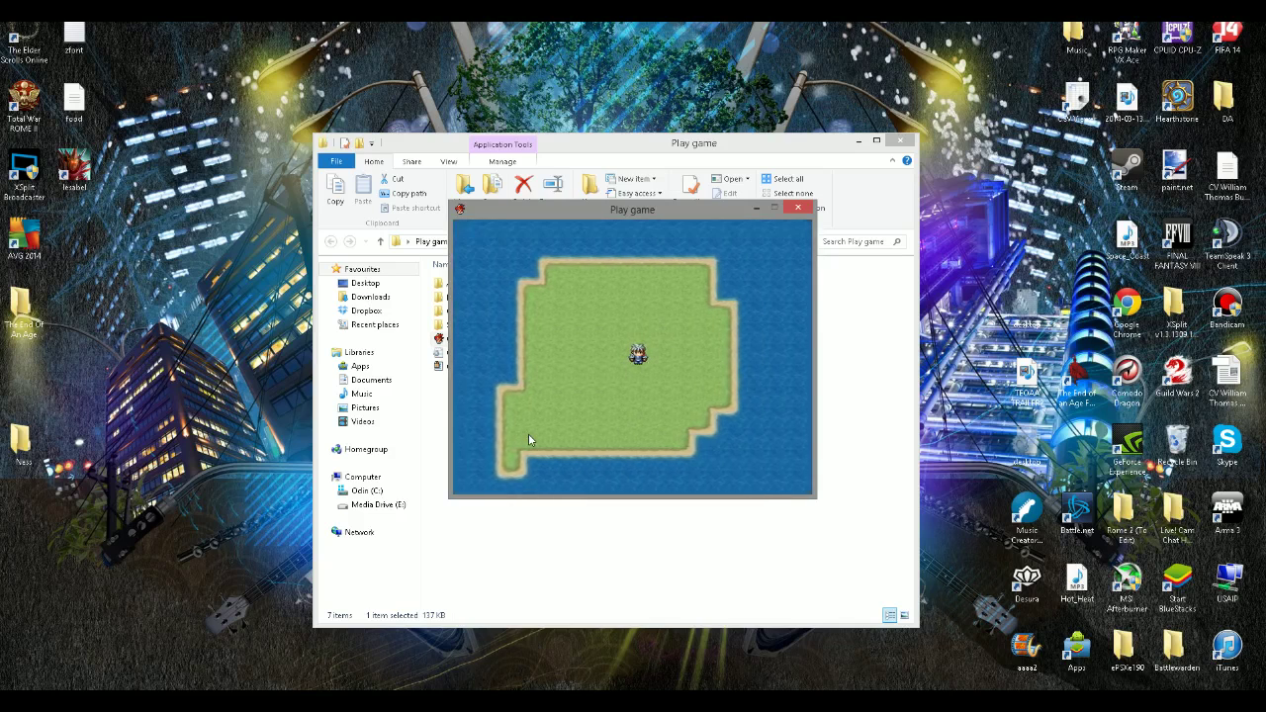
Test the game by walking the character around the island, and close the game and its folder.
{"action": "key", "text": "Left"}
{"action": "key", "text": "Down"}
{"action": "key", "text": "Left"}
{"action": "key", "text": "Down"}
{"action": "key", "text": "Left"}
{"action": "key", "text": "Right"}
{"action": "key", "text": "Left"}
{"action": "key", "text": "Down"}
{"action": "key", "text": "Up"}
{"action": "key", "text": "Right"}
{"action": "key", "text": "Up"}
{"action": "key", "text": "Up"}
{"action": "key", "text": "Right"}
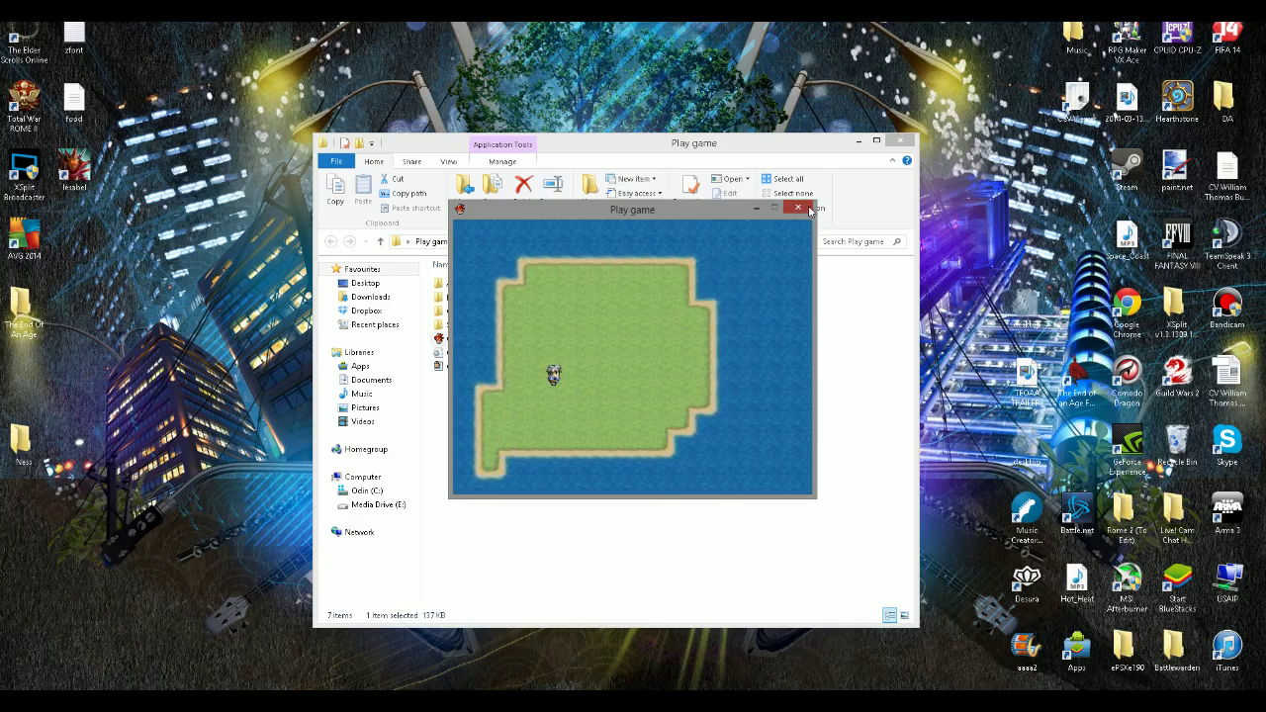
{"action": "left_click", "coordinate": [797, 208]}
{"action": "left_click", "coordinate": [900, 141]}
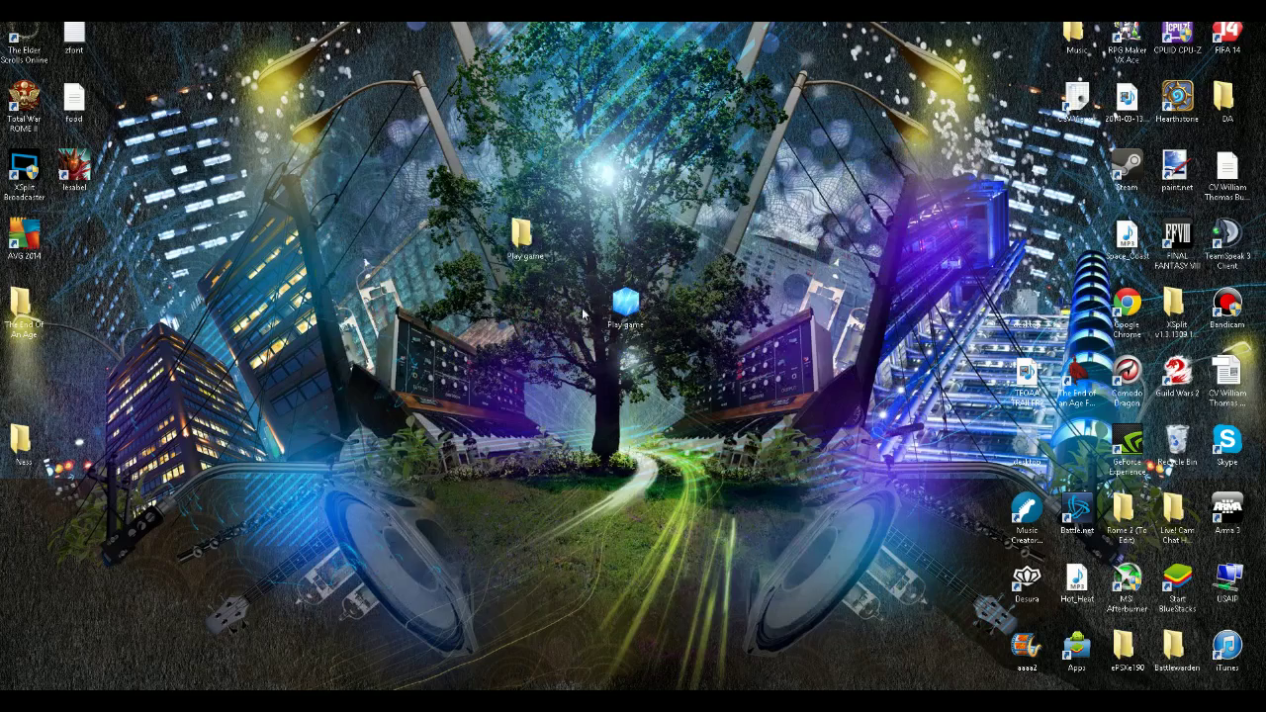
Delete the extracted Play game folder and the Play game executable from the desktop.
{"action": "key", "text": "Delete"}
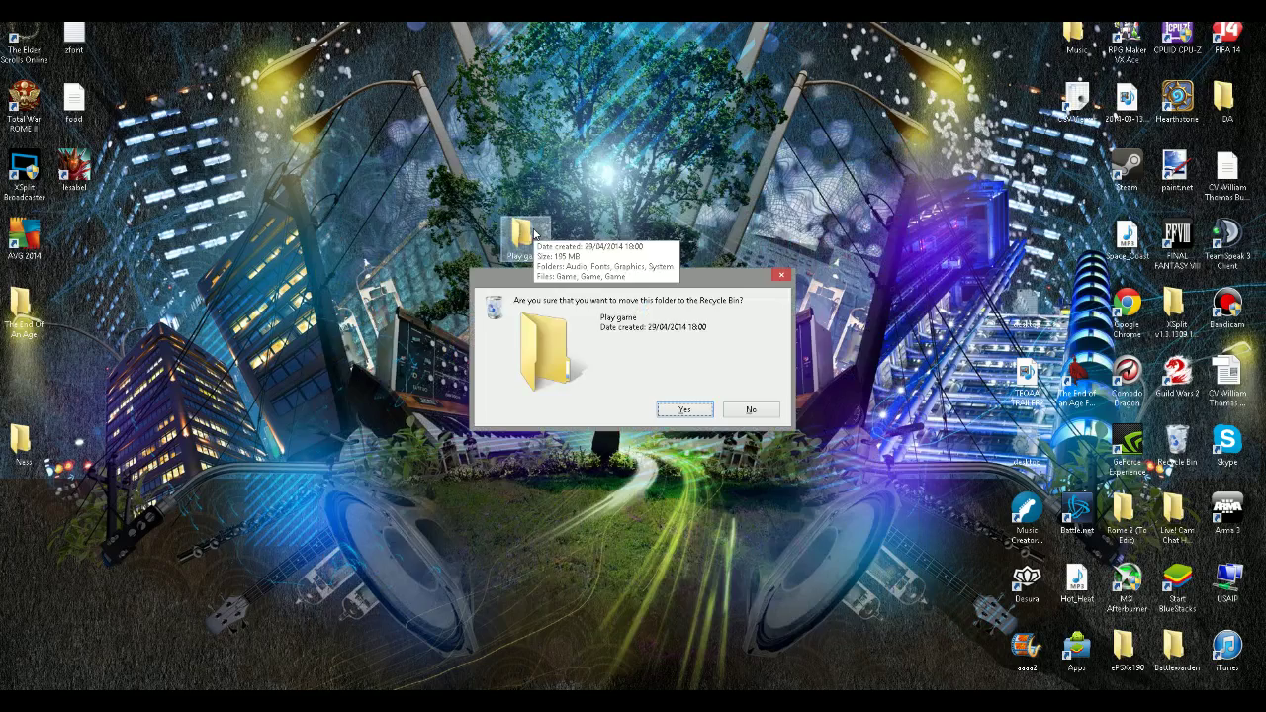
{"action": "key", "text": "Return"}
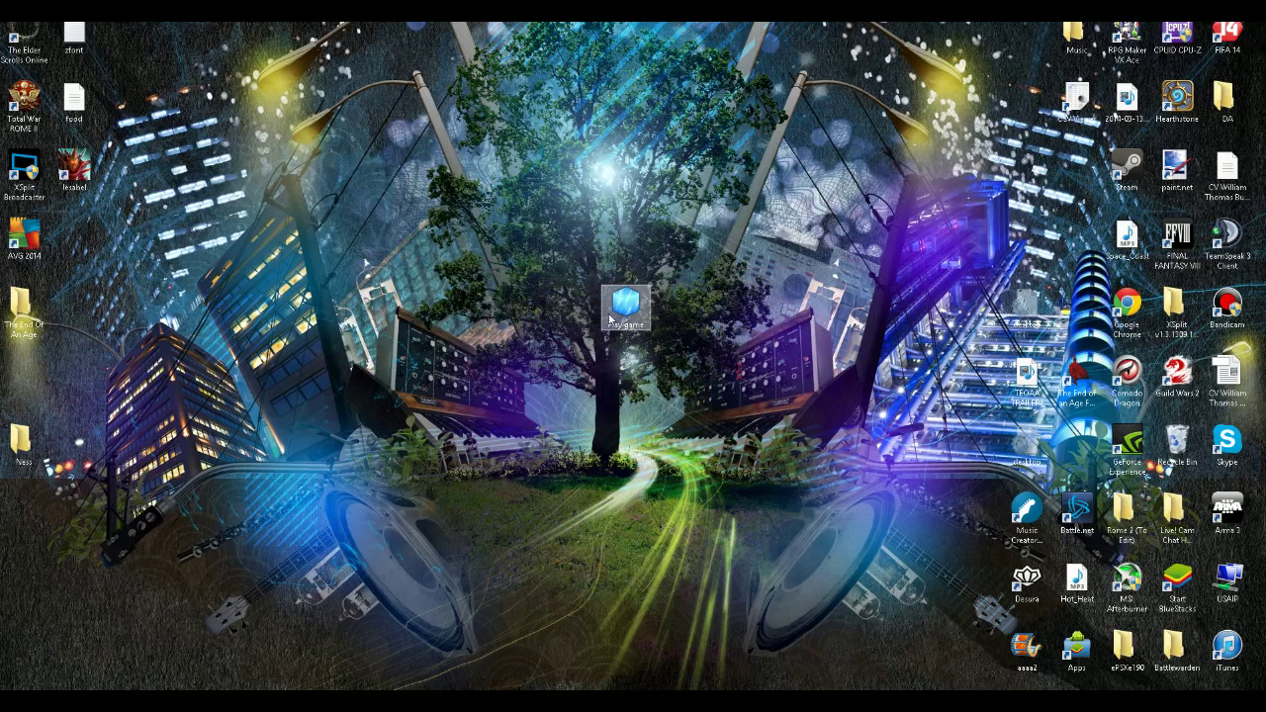
{"action": "left_click_drag", "start_coordinate": [620, 300], "coordinate": [322, 145]}
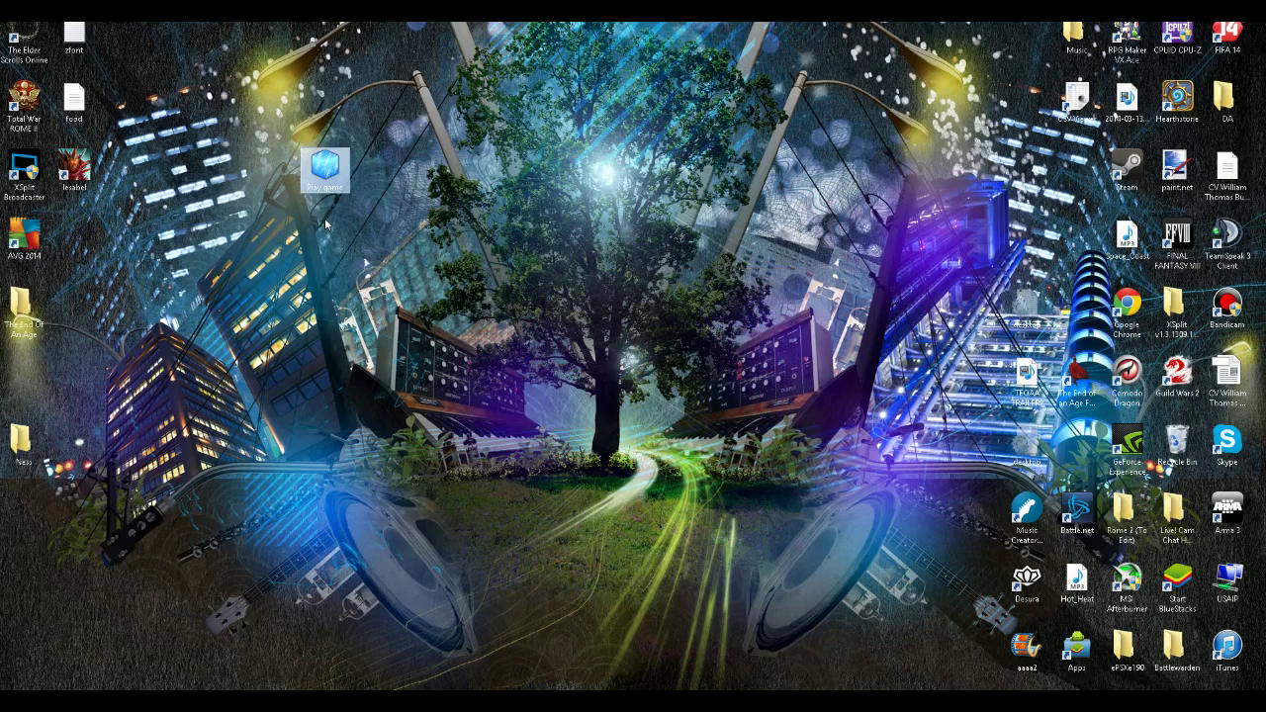
{"action": "key", "text": "Delete"}
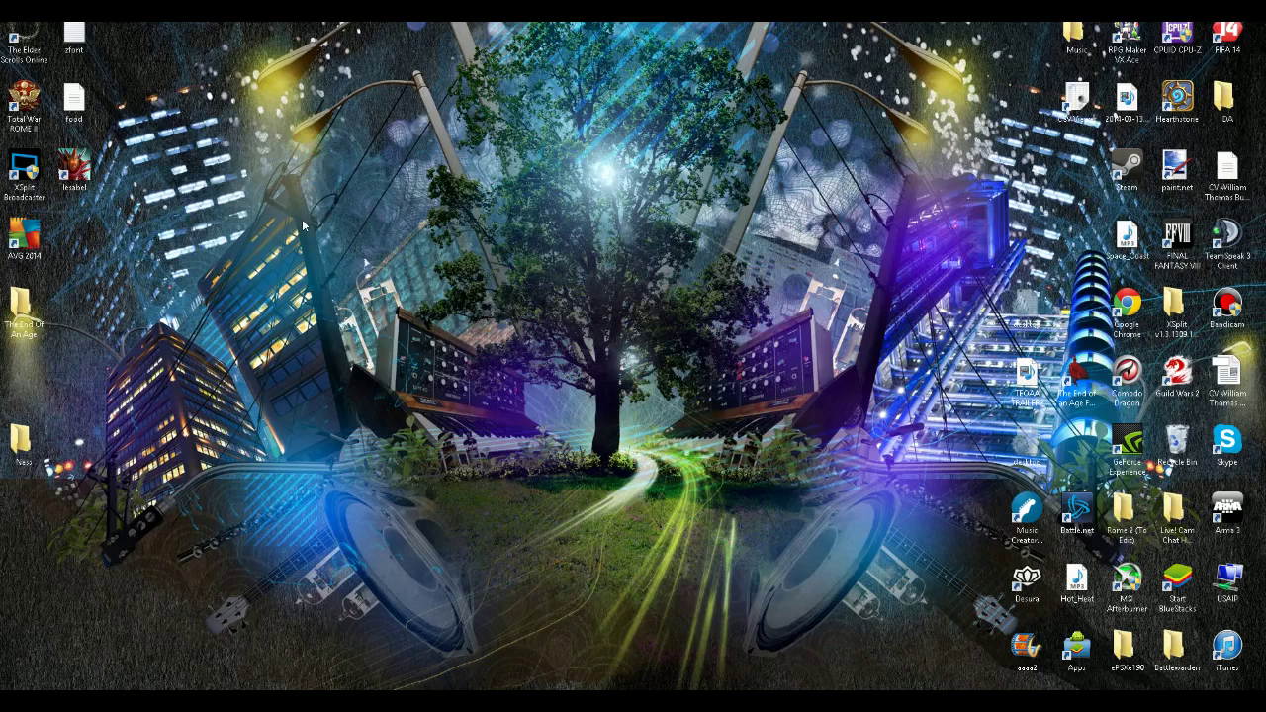